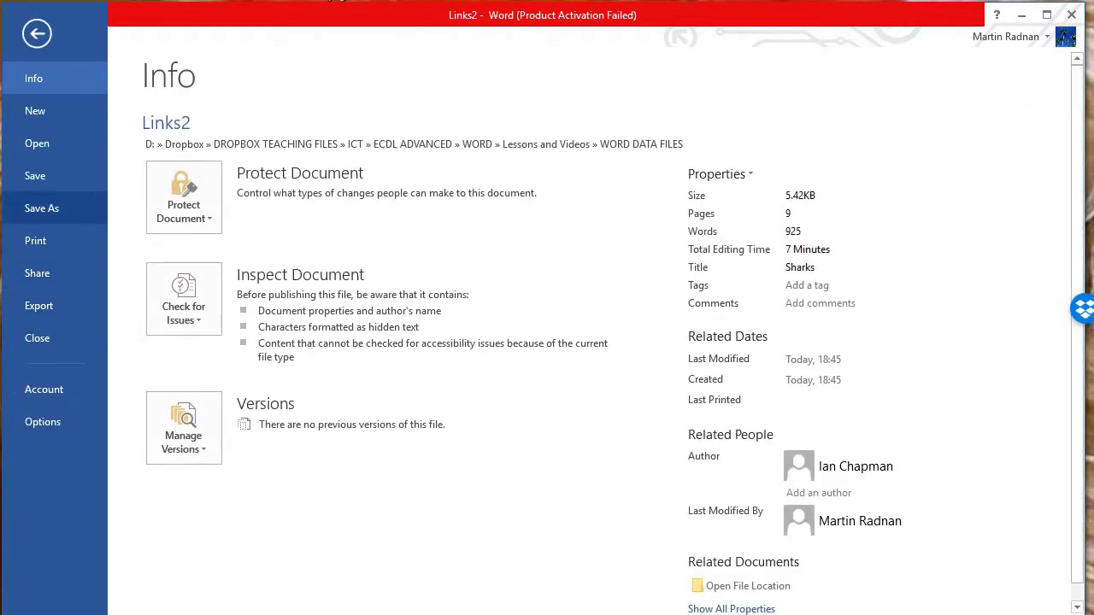
# Save a copy in WORD DATA FILES as Links3 in Plain Text, accepting the default encoding.
pyautogui.press('a')
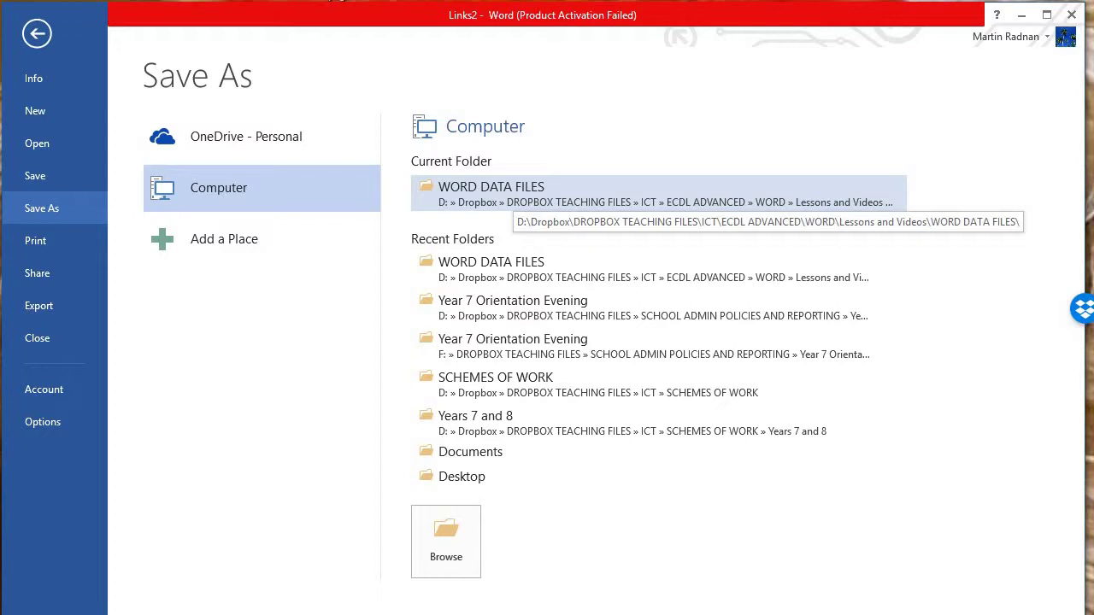
pyautogui.click(517, 194)
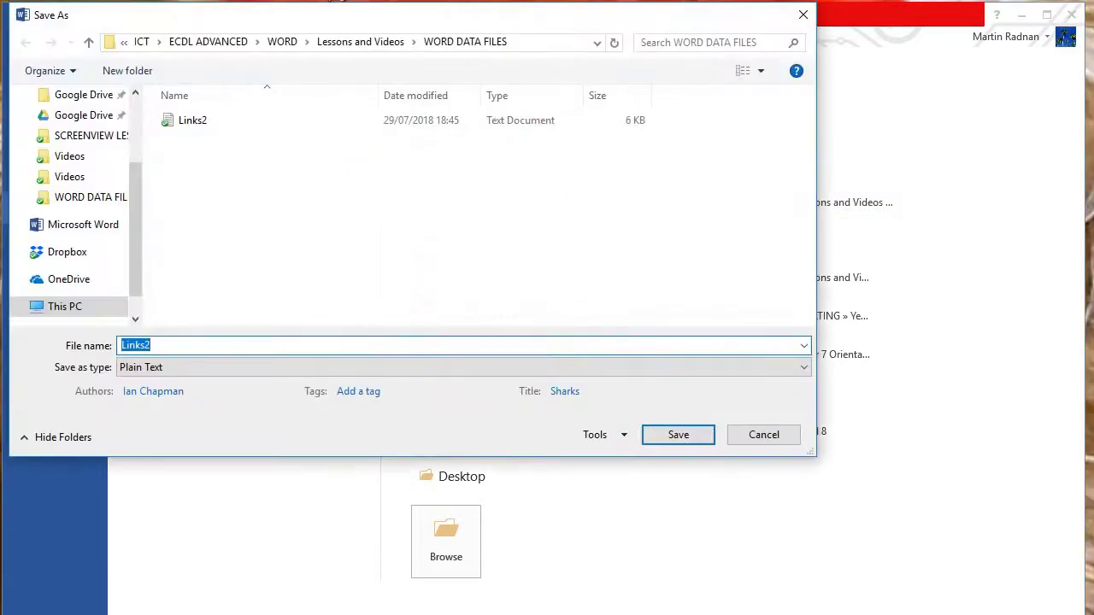
pyautogui.click(150, 345)
pyautogui.press('BackSpace')
pyautogui.write('3')
pyautogui.press('Tab')
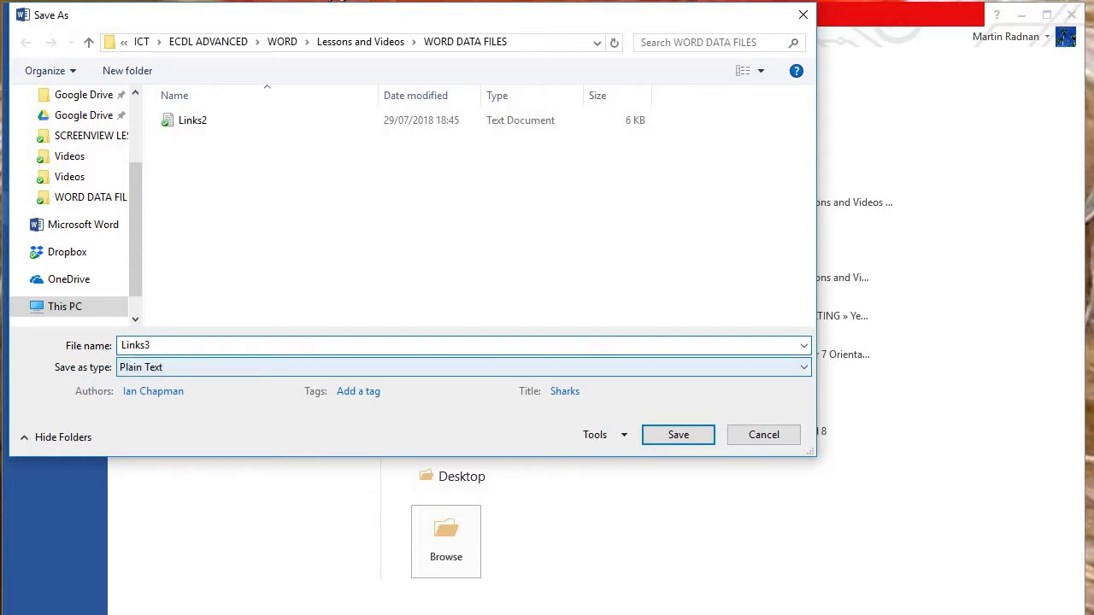
pyautogui.click(422, 368)
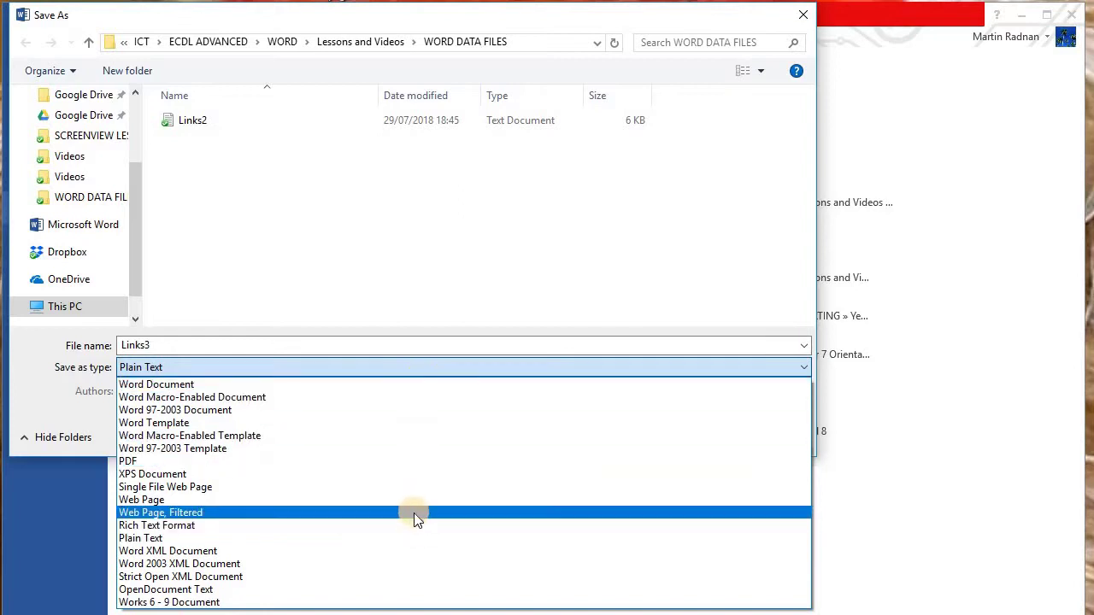
pyautogui.click(418, 538)
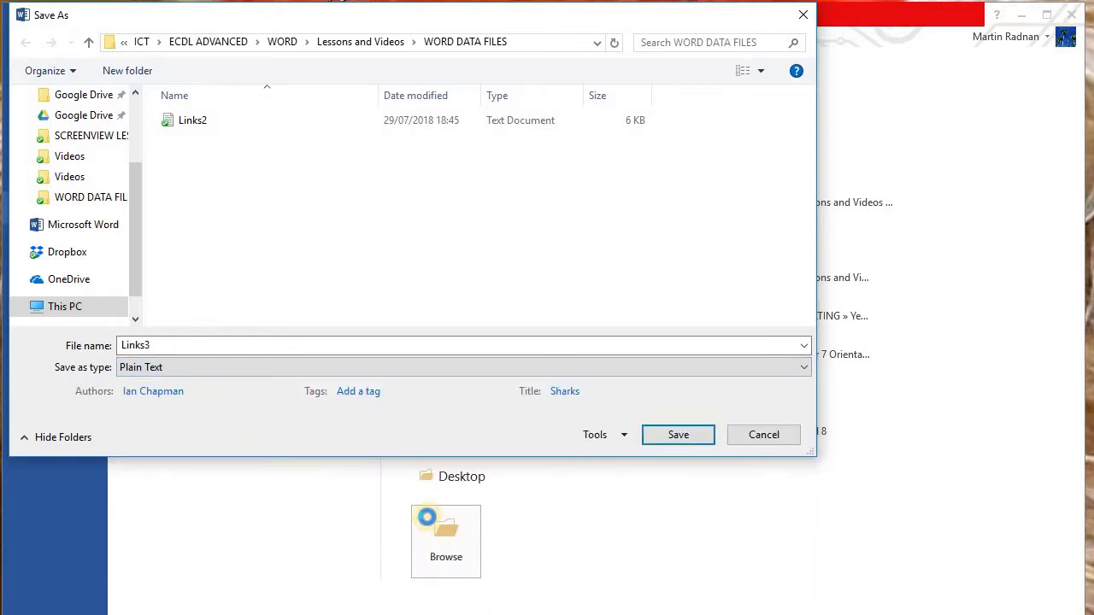
pyautogui.click(683, 437)
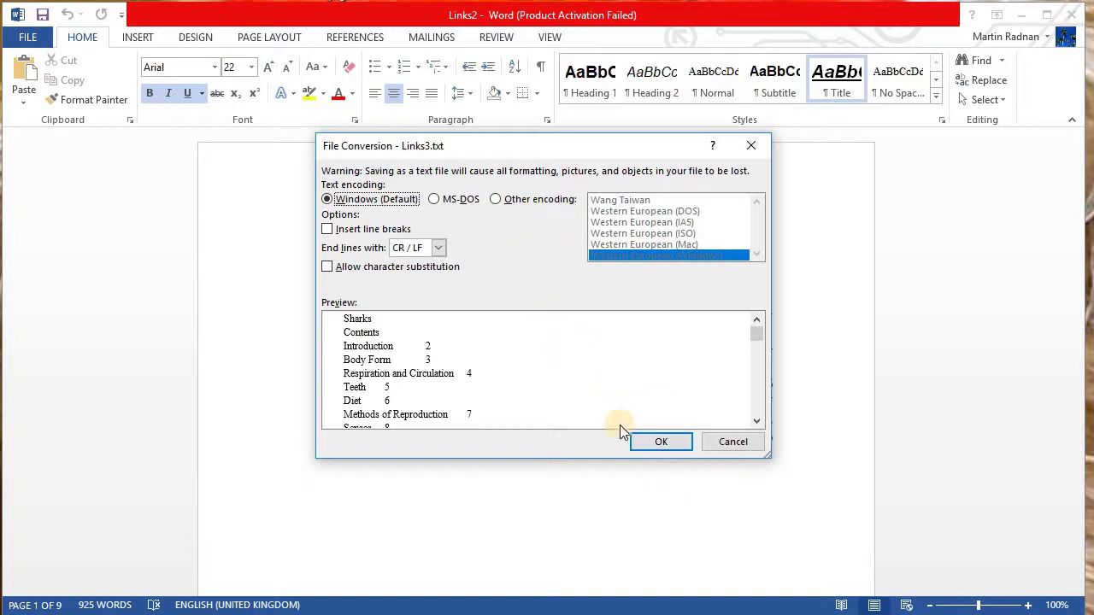
pyautogui.click(660, 443)
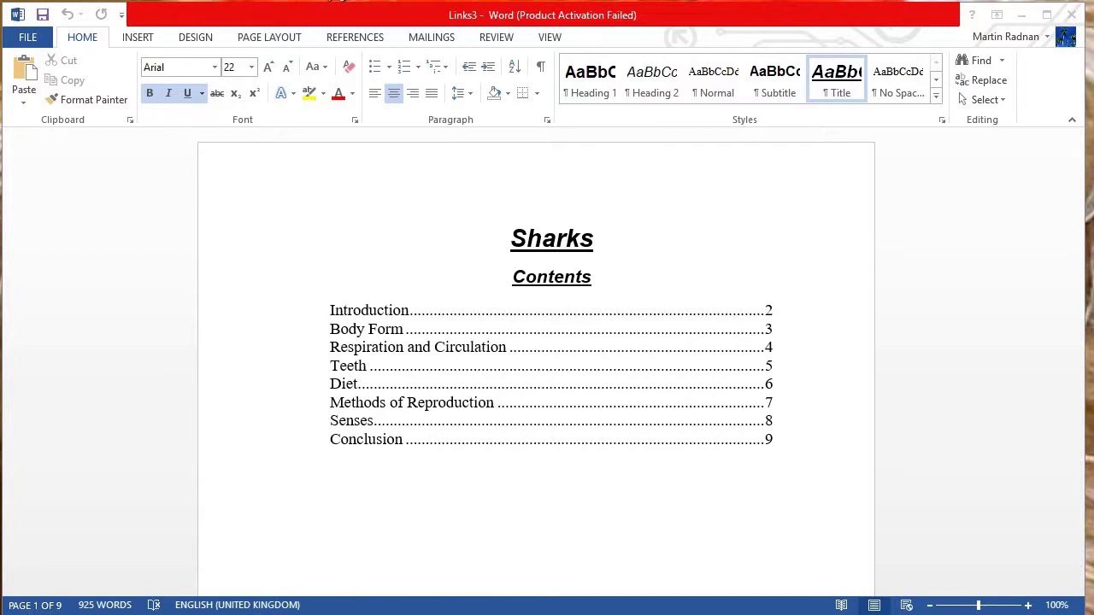
# Save the Sharks document in WORD DATA FILES as Links4 with Rich Text Format type.
pyautogui.click(45, 127)
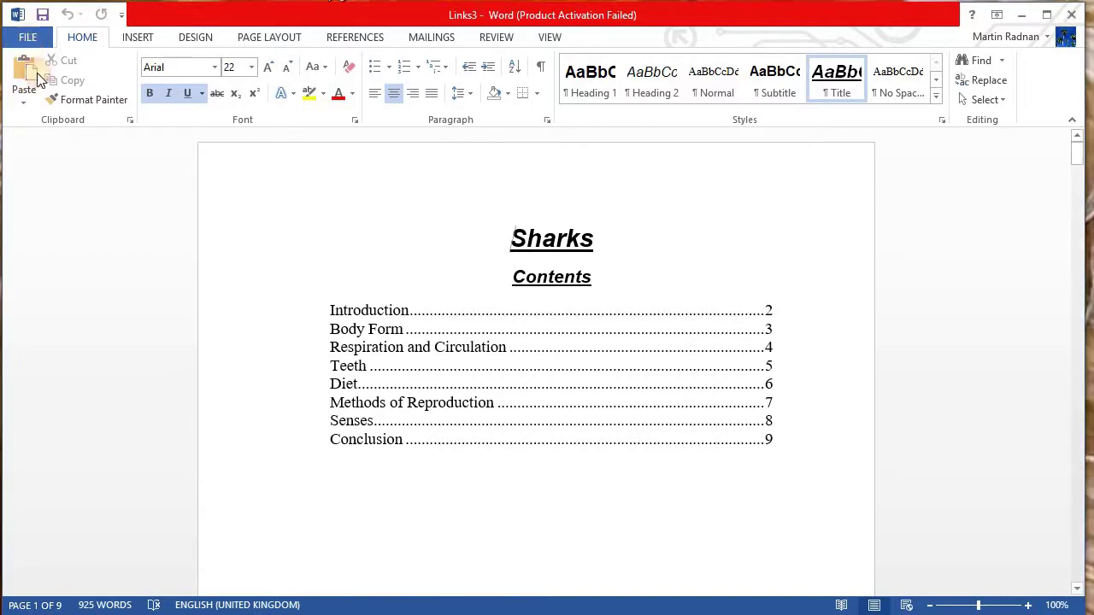
pyautogui.click(24, 36)
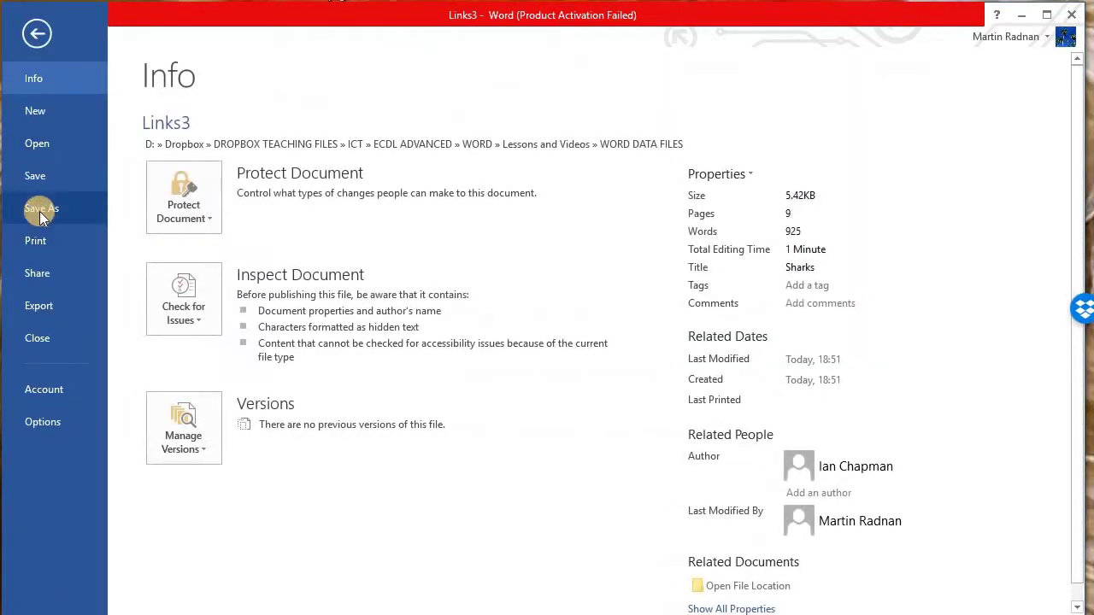
pyautogui.click(41, 211)
pyautogui.click(515, 194)
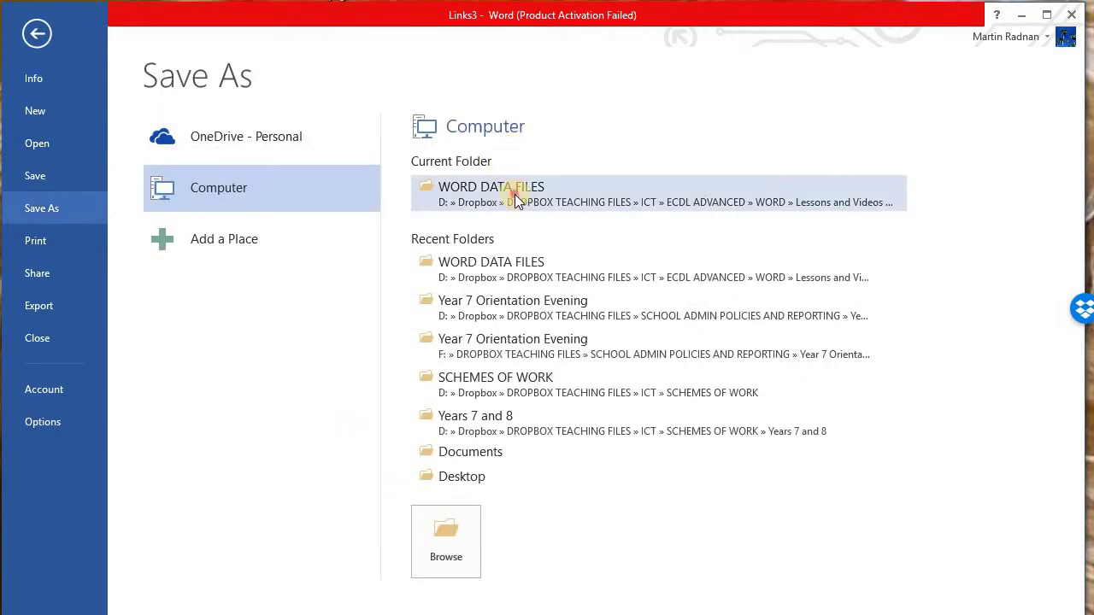
pyautogui.click(512, 191)
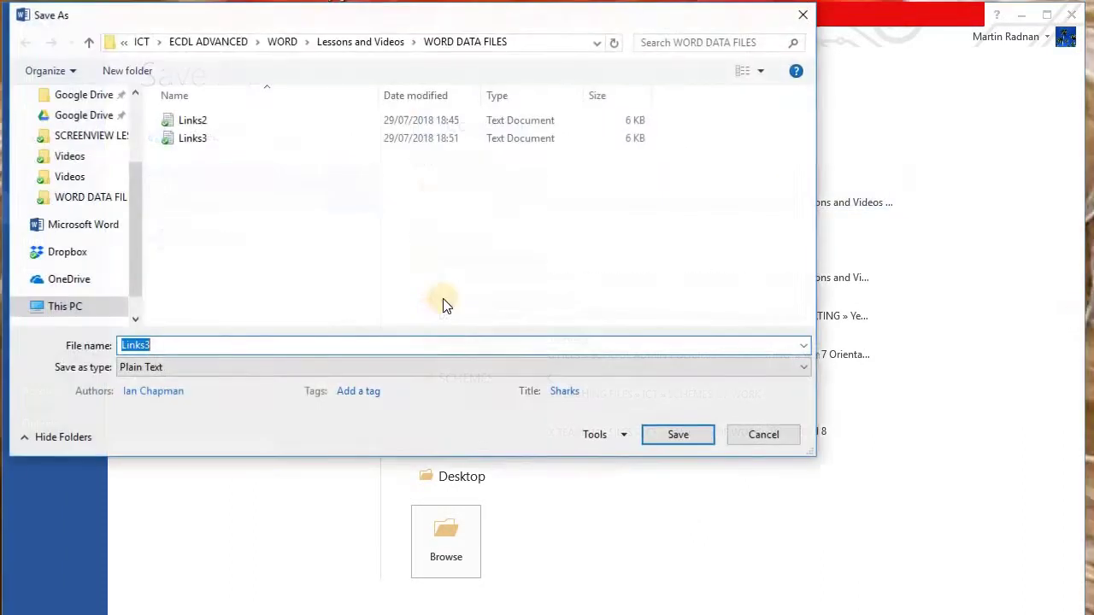
pyautogui.click(183, 347)
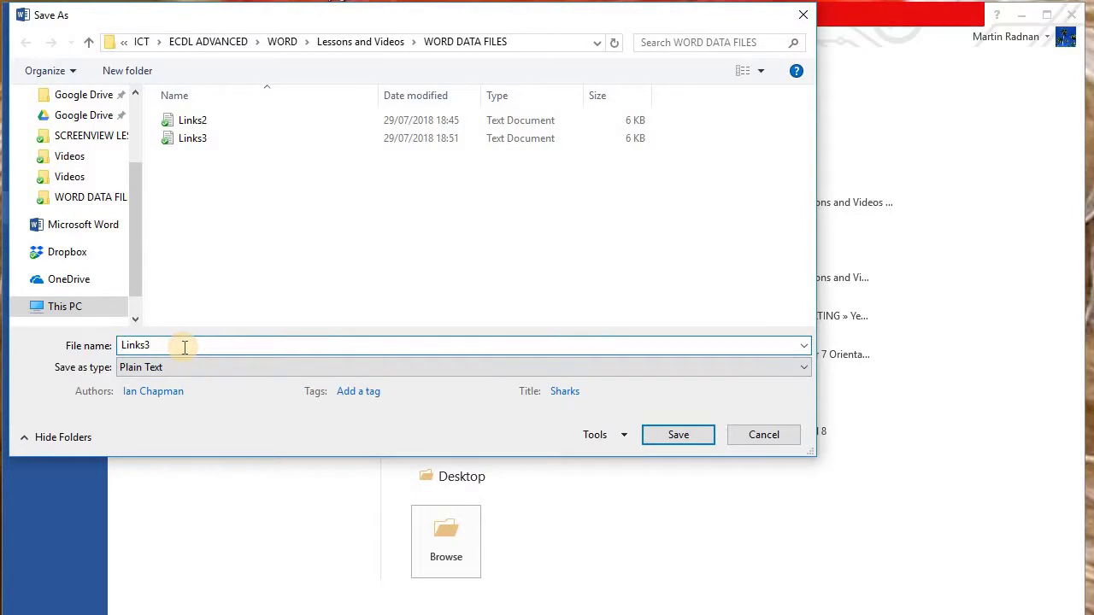
pyautogui.press('BackSpace')
pyautogui.write('4')
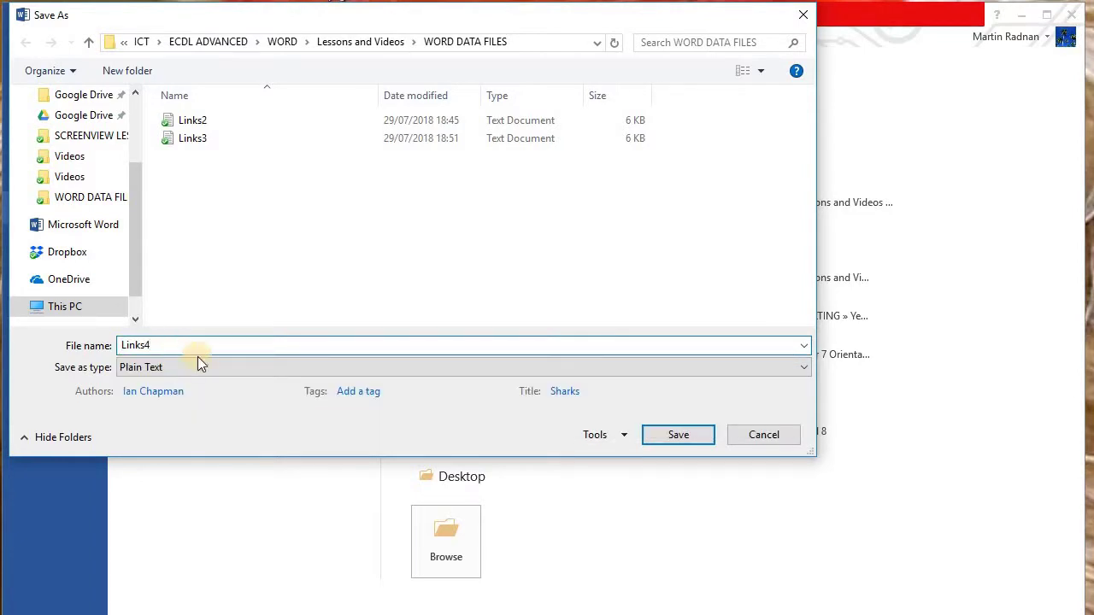
pyautogui.click(803, 368)
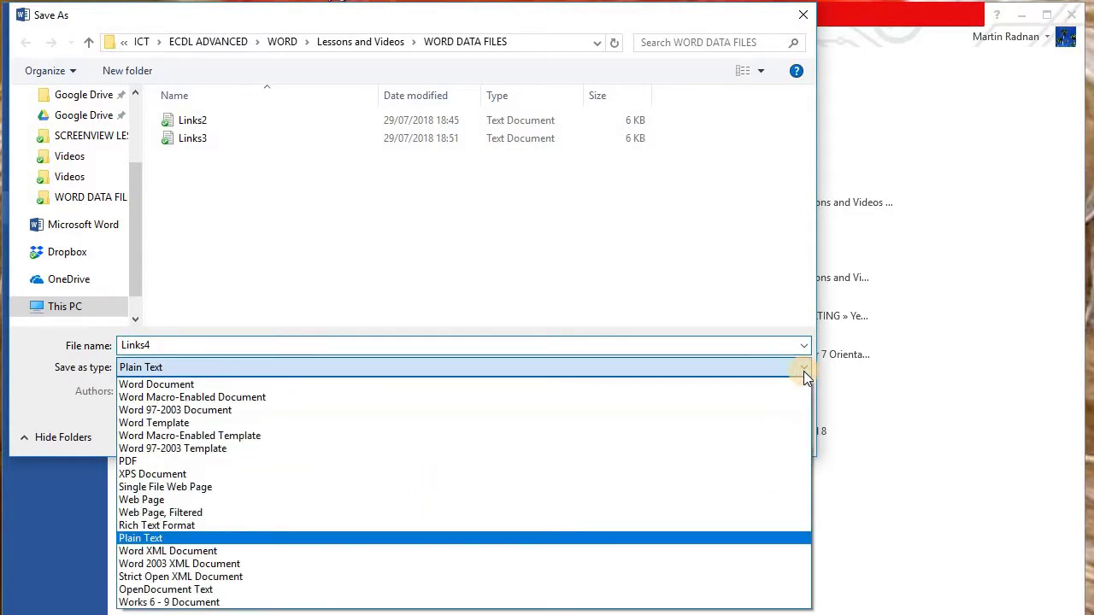
pyautogui.click(694, 528)
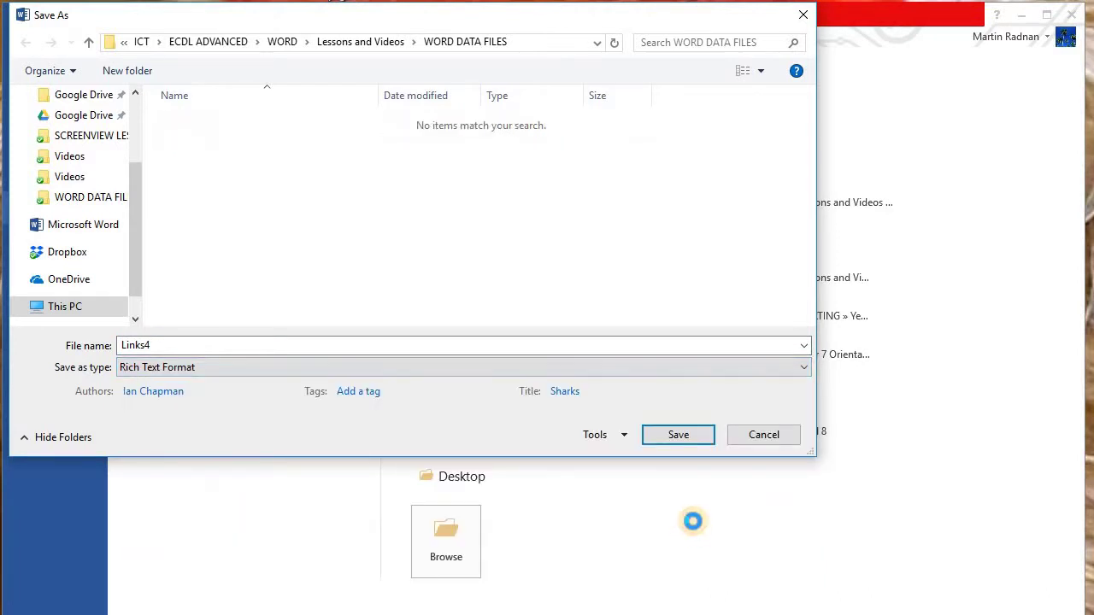
pyautogui.click(684, 438)
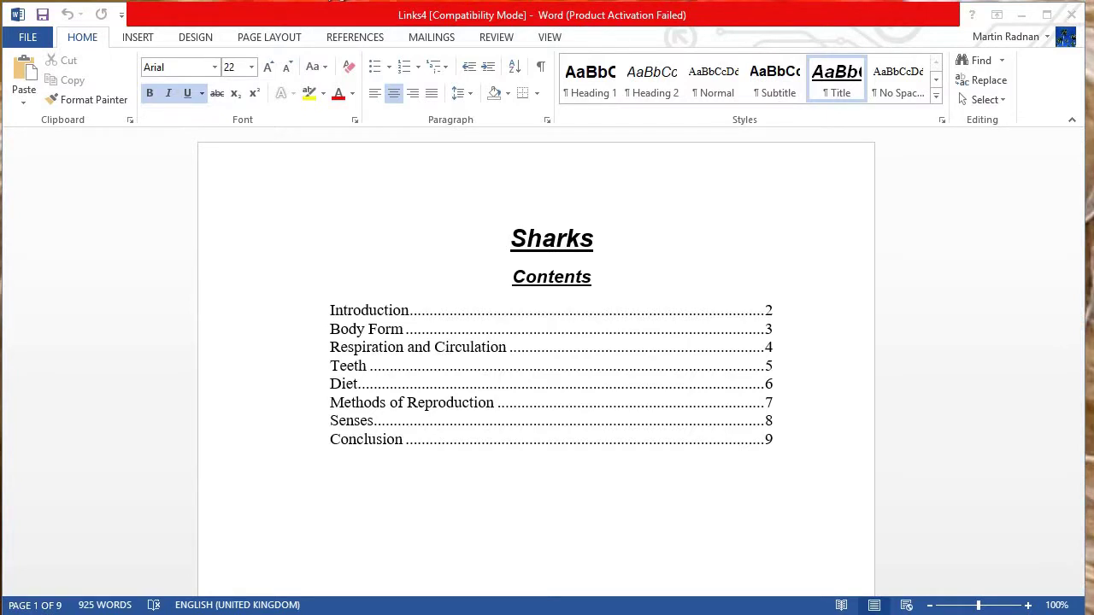
# Save the Sharks document in WORD DATA FILES as Links5 with Web Page type.
pyautogui.click(26, 38)
pyautogui.click(45, 208)
pyautogui.click(498, 195)
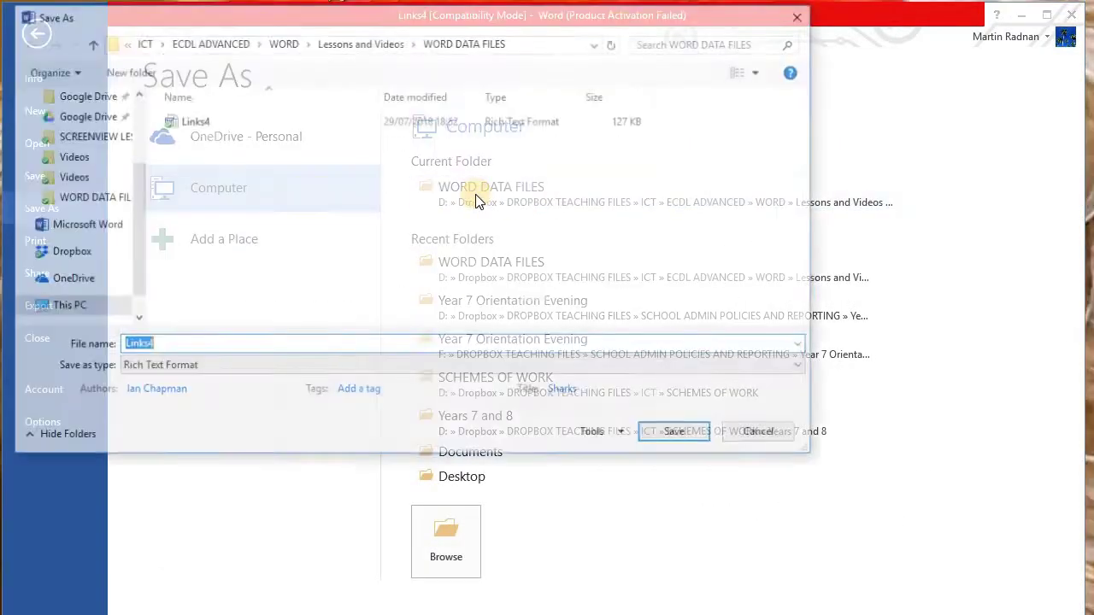
pyautogui.click(277, 340)
pyautogui.press('BackSpace')
pyautogui.write('5')
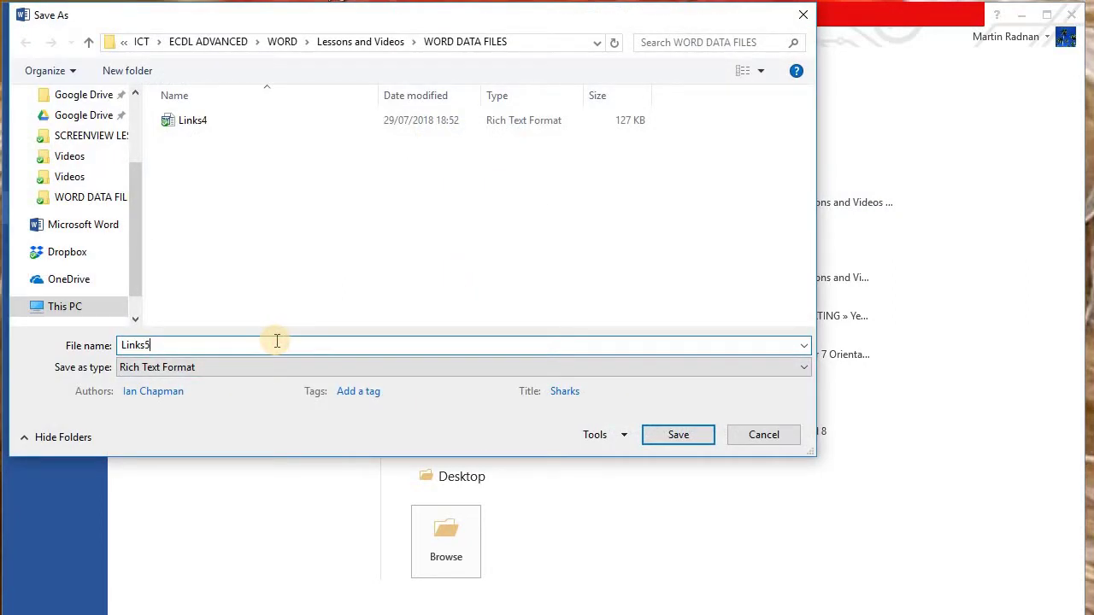
pyautogui.click(804, 368)
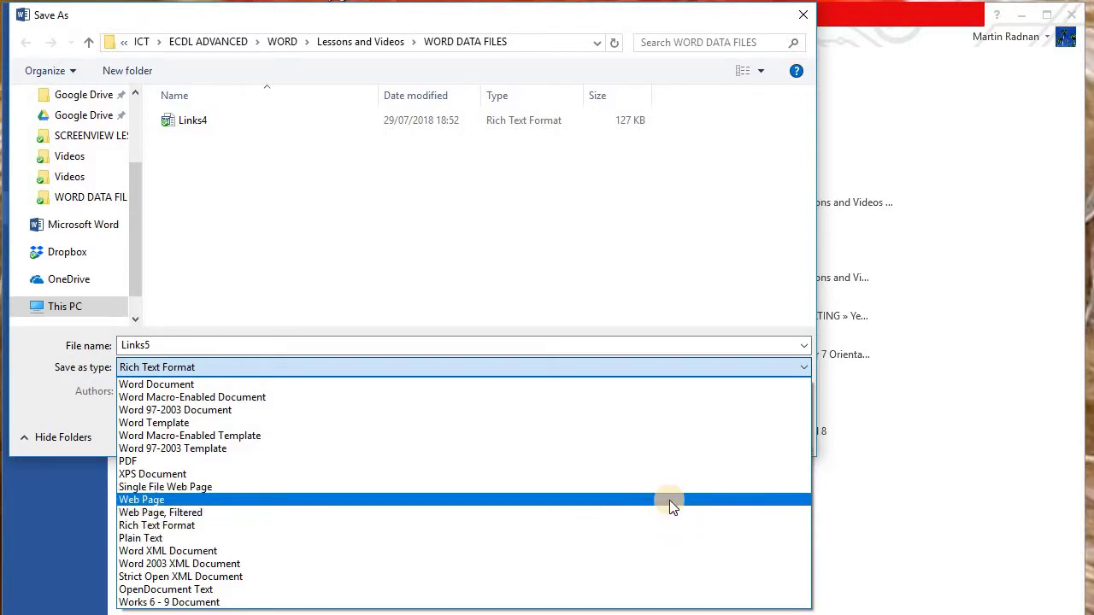
pyautogui.click(669, 501)
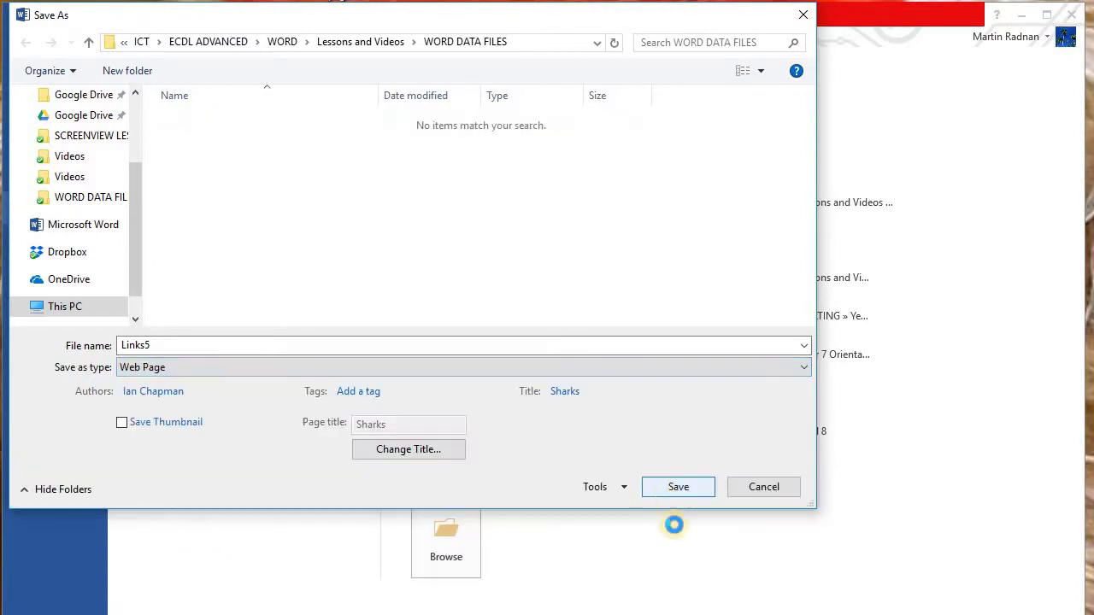
pyautogui.click(677, 487)
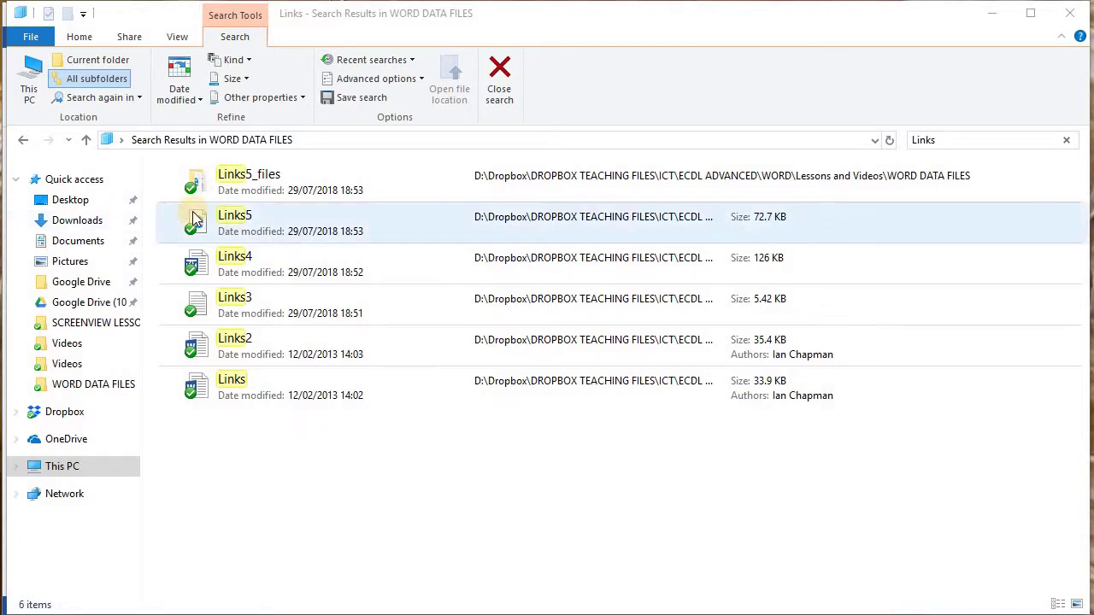
# Open Links3 from the Links search results so it shows in Notepad.
pyautogui.doubleClick(235, 308)
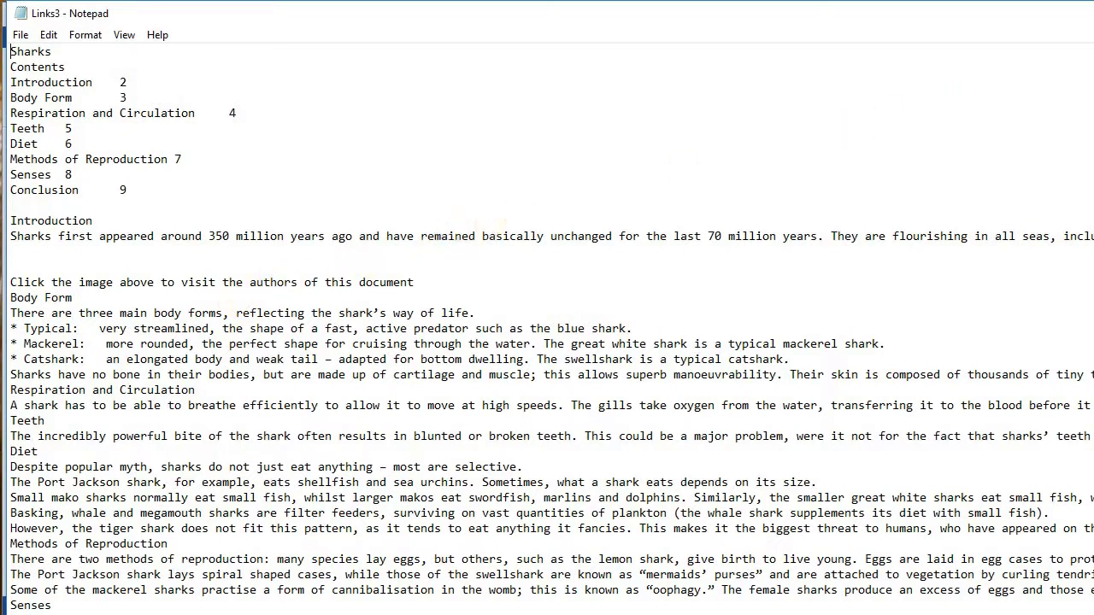
# Close the Links3 Notepad window with Alt+F4.
pyautogui.hotkey('alt', 'F4')
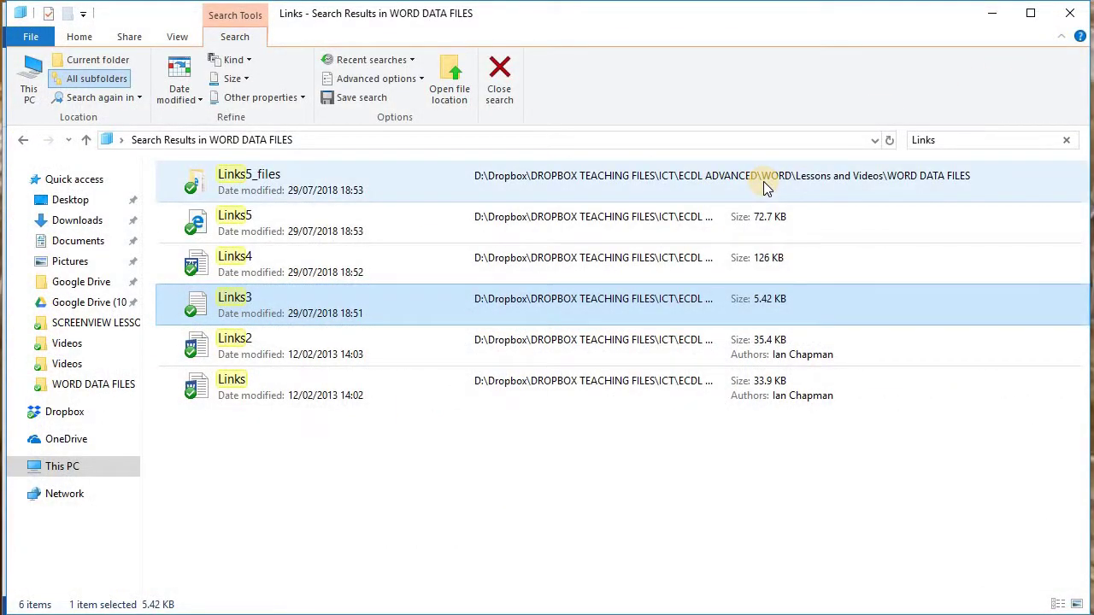
# Open Links4 in Word, review its contents list and shark picture, then minimize Word.
pyautogui.click(295, 262)
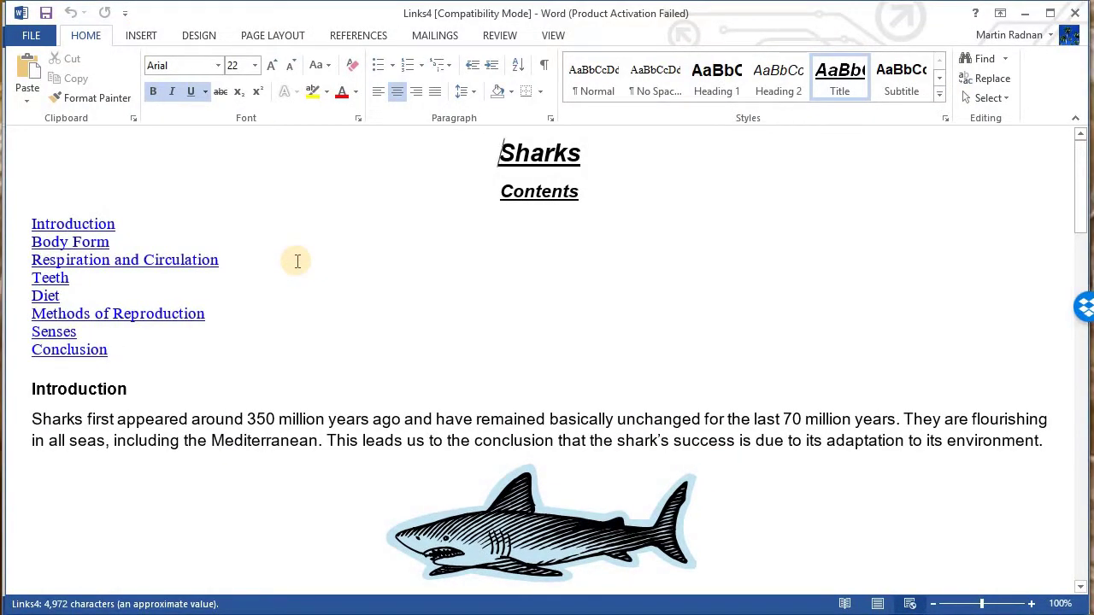
pyautogui.scroll(-5, 324, 268)
pyautogui.scroll(5, 328, 269)
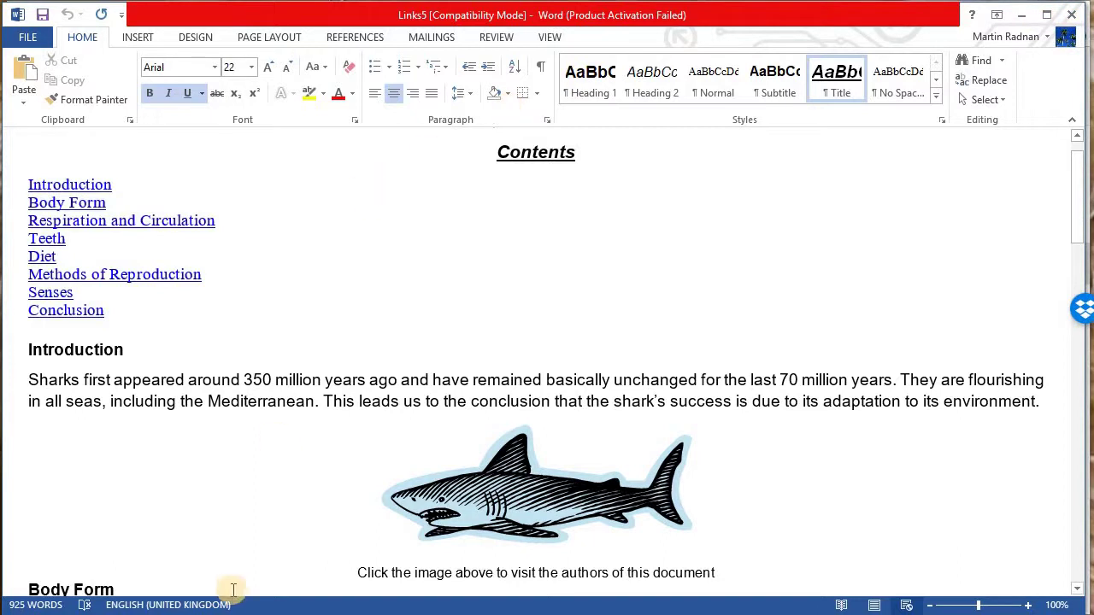
pyautogui.click(1019, 19)
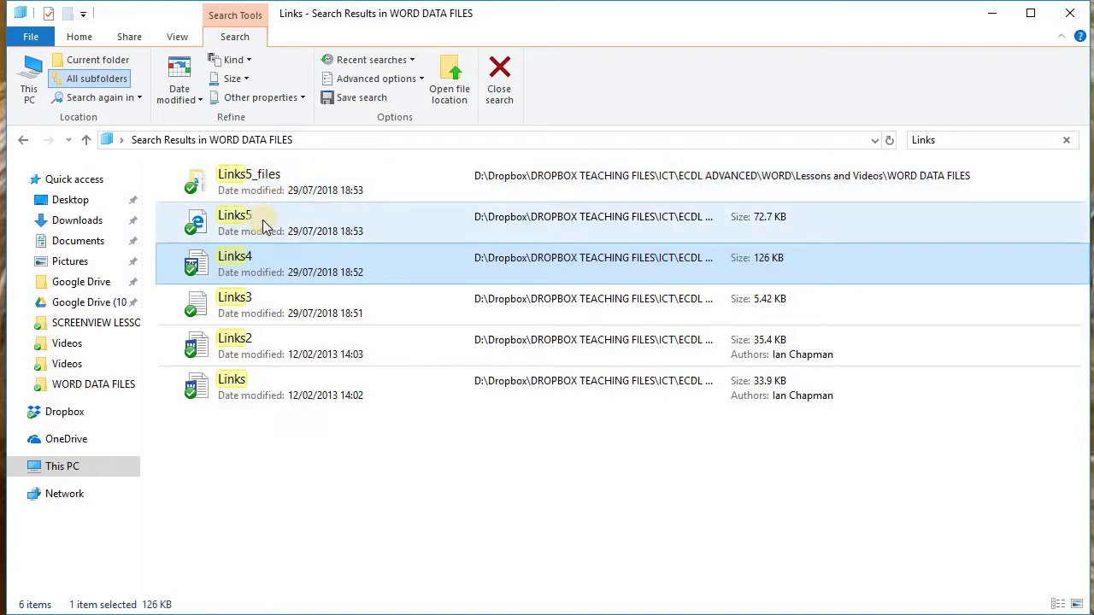
# Open the Links5 web page using Google Chrome.
pyautogui.doubleClick(262, 220)
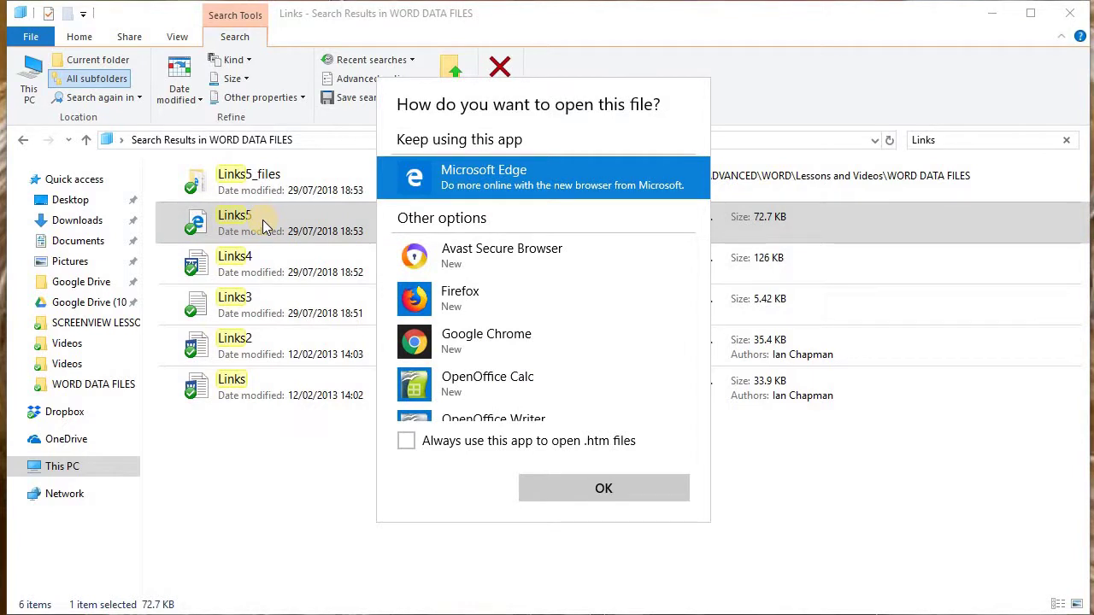
pyautogui.doubleClick(461, 343)
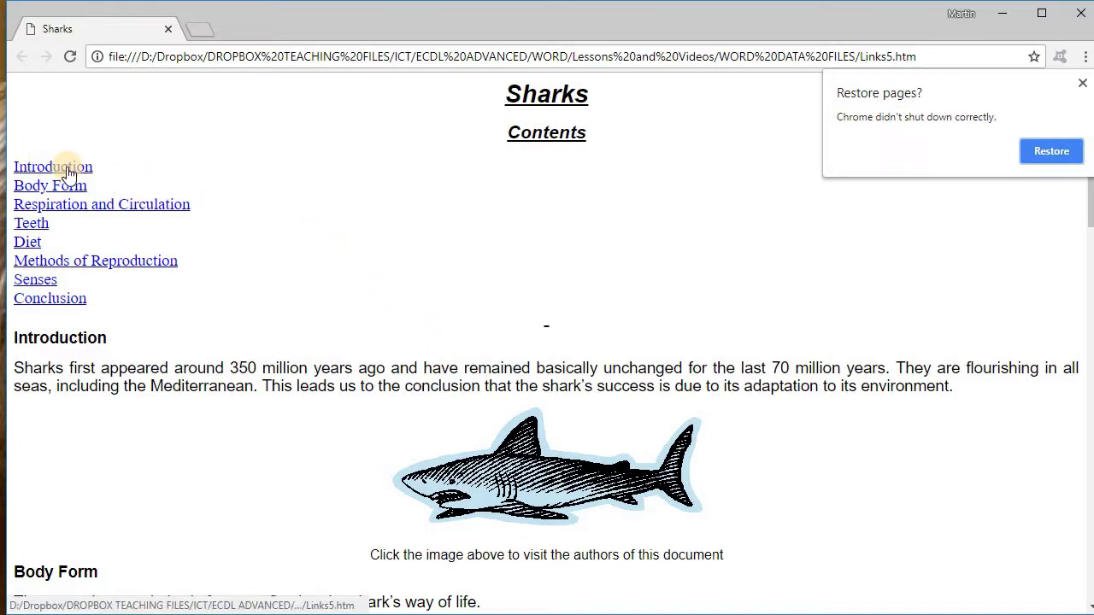
# Follow the Senses link in the contents list to its section.
pyautogui.click(35, 282)
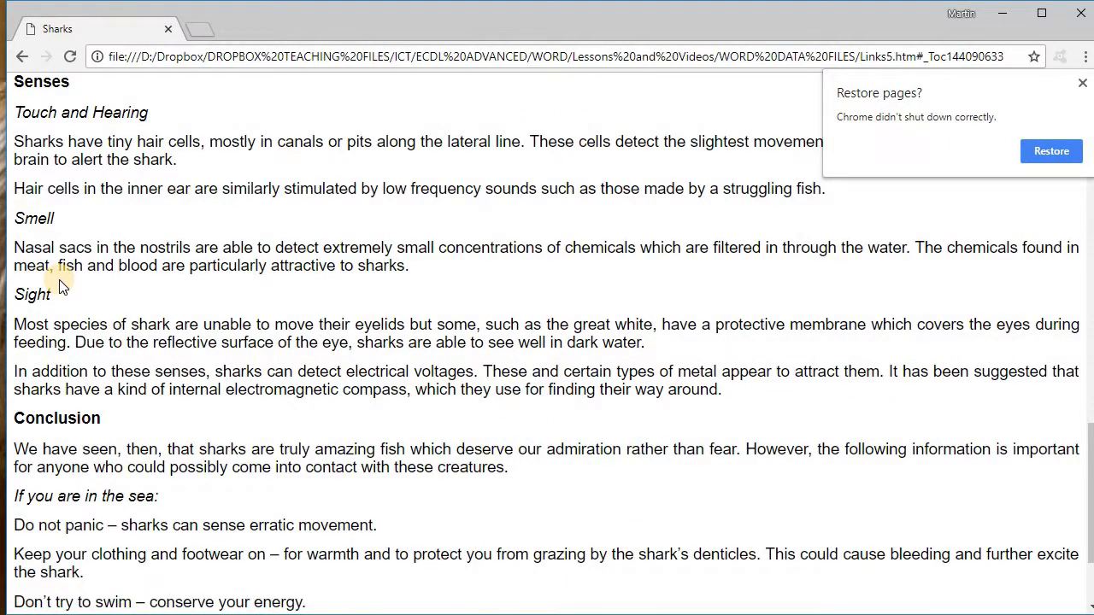